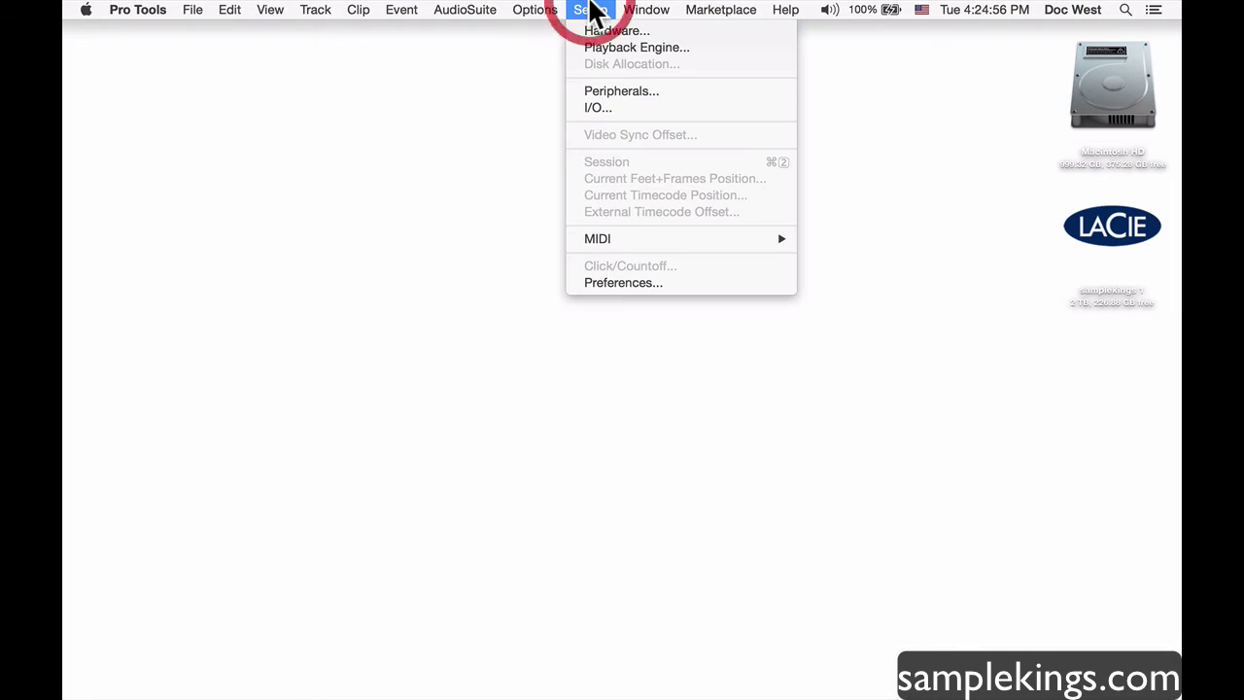
Open Hardware Setup for Pro Tools Aggregate I/O and launch Audio MIDI Setup from it.
left_click(593, 34)
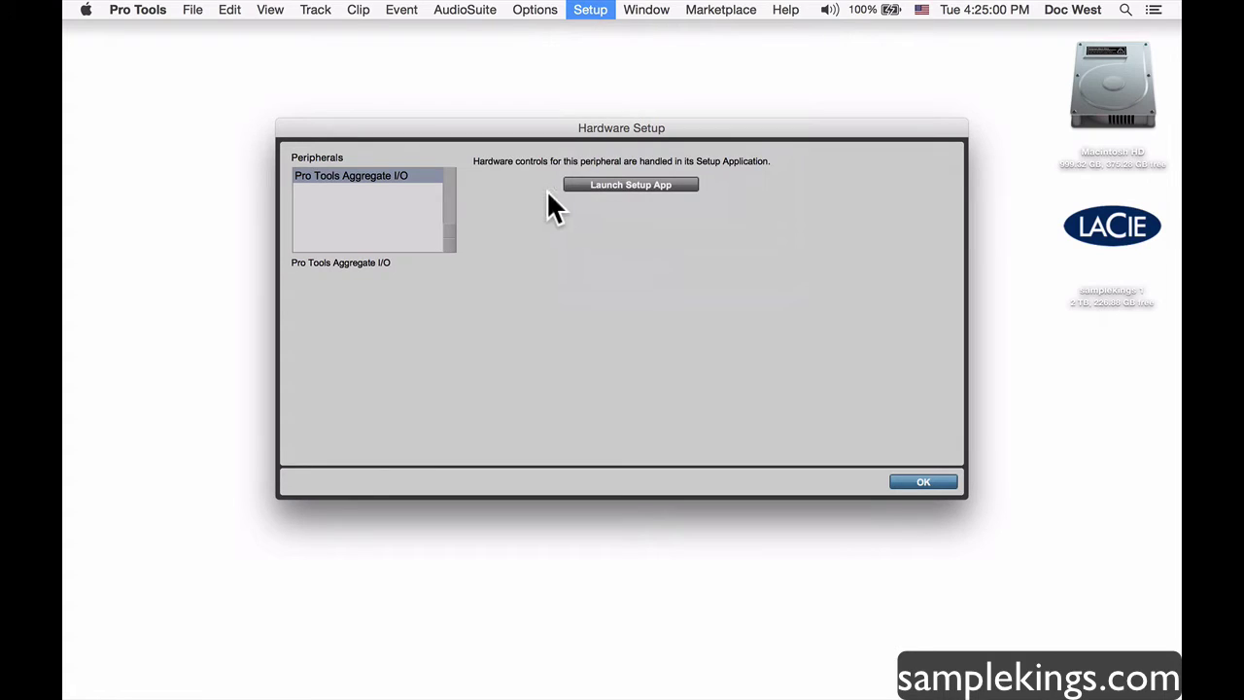
left_click(630, 185)
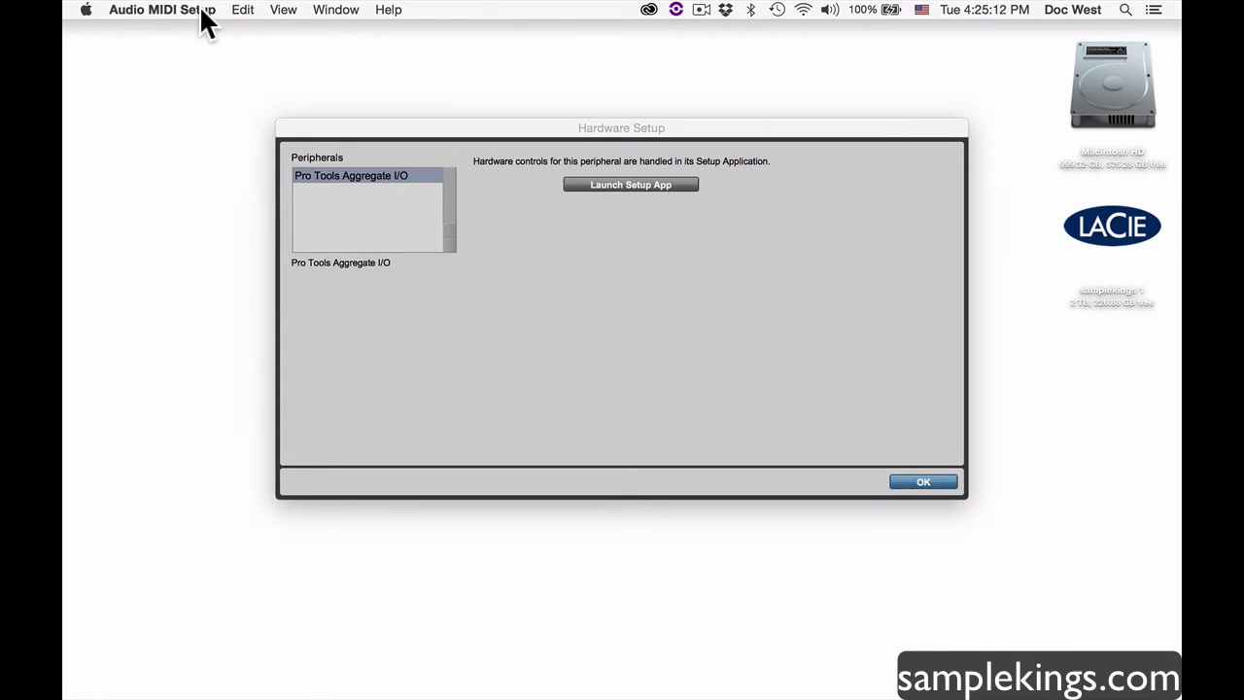
Show Audio Devices, check Built-in Microphone, Built-in Output and Komplete Audio 6, then select Pro Tools Aggregate I/O.
left_click(342, 10)
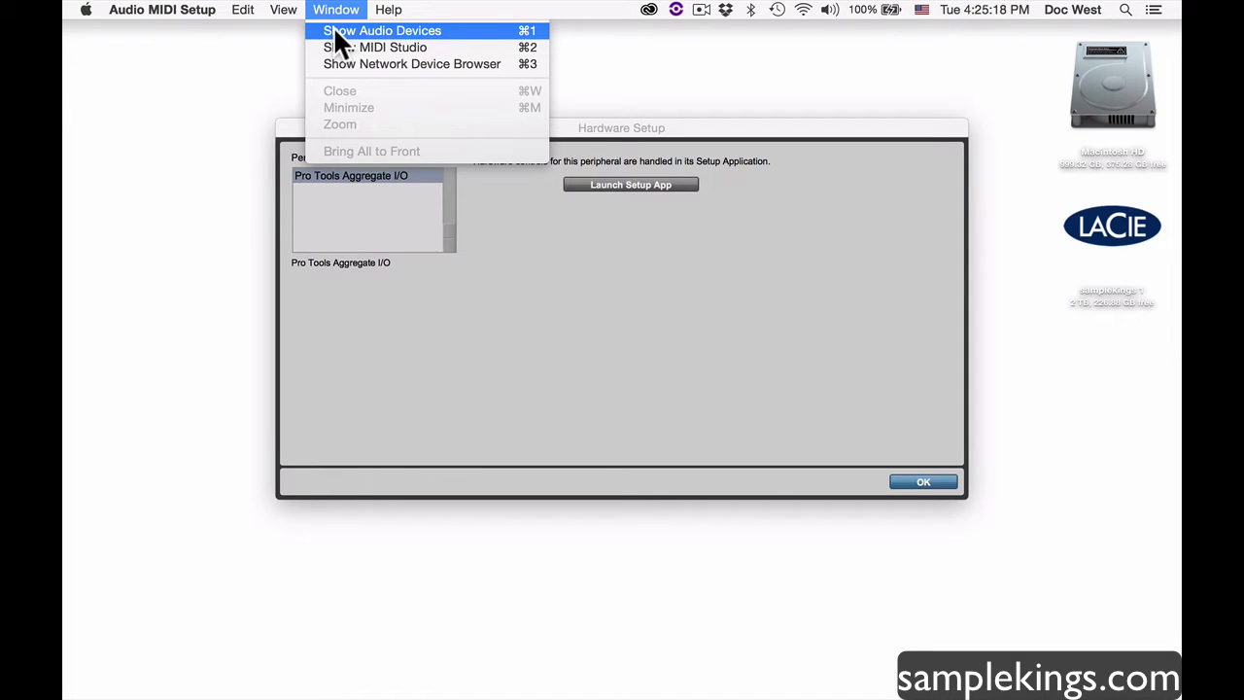
left_click(335, 30)
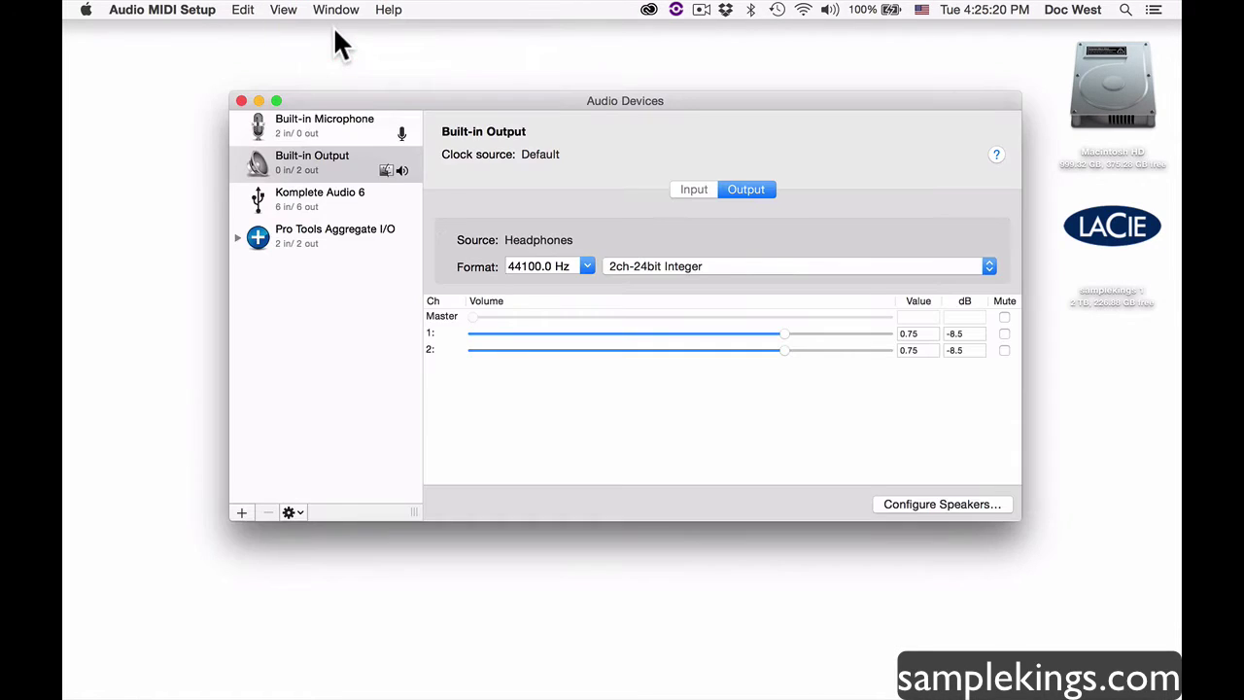
left_click(317, 127)
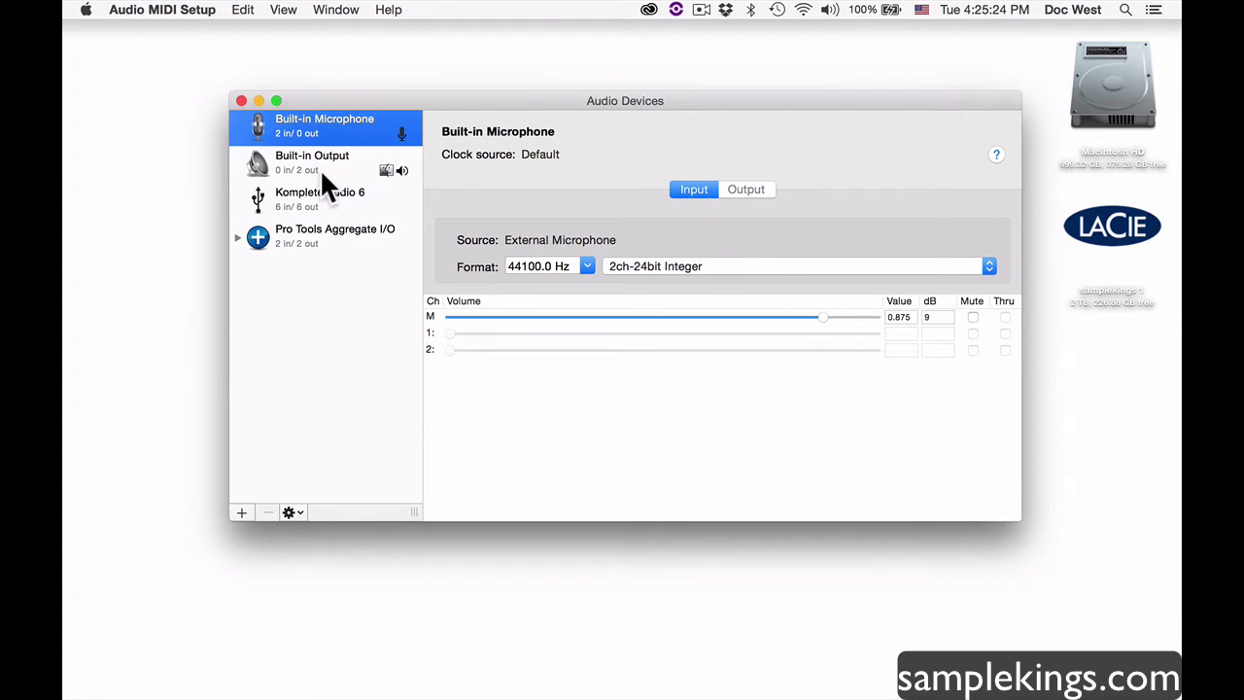
left_click(318, 165)
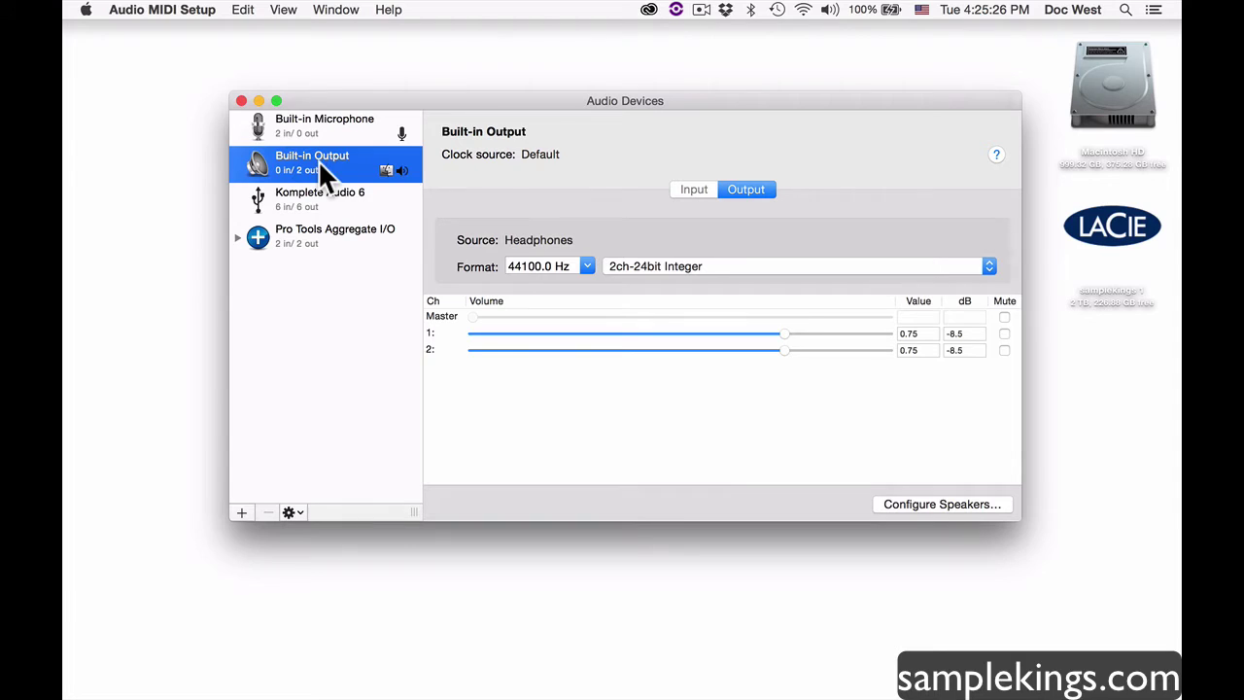
left_click(318, 196)
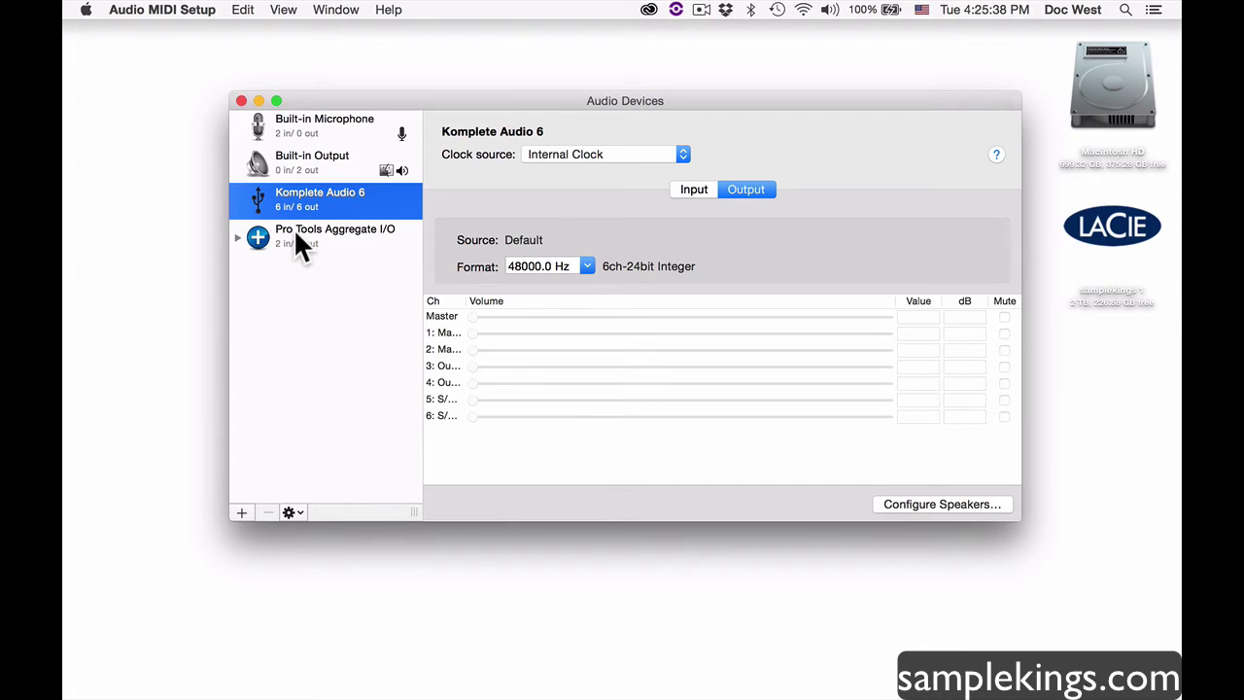
left_click(293, 231)
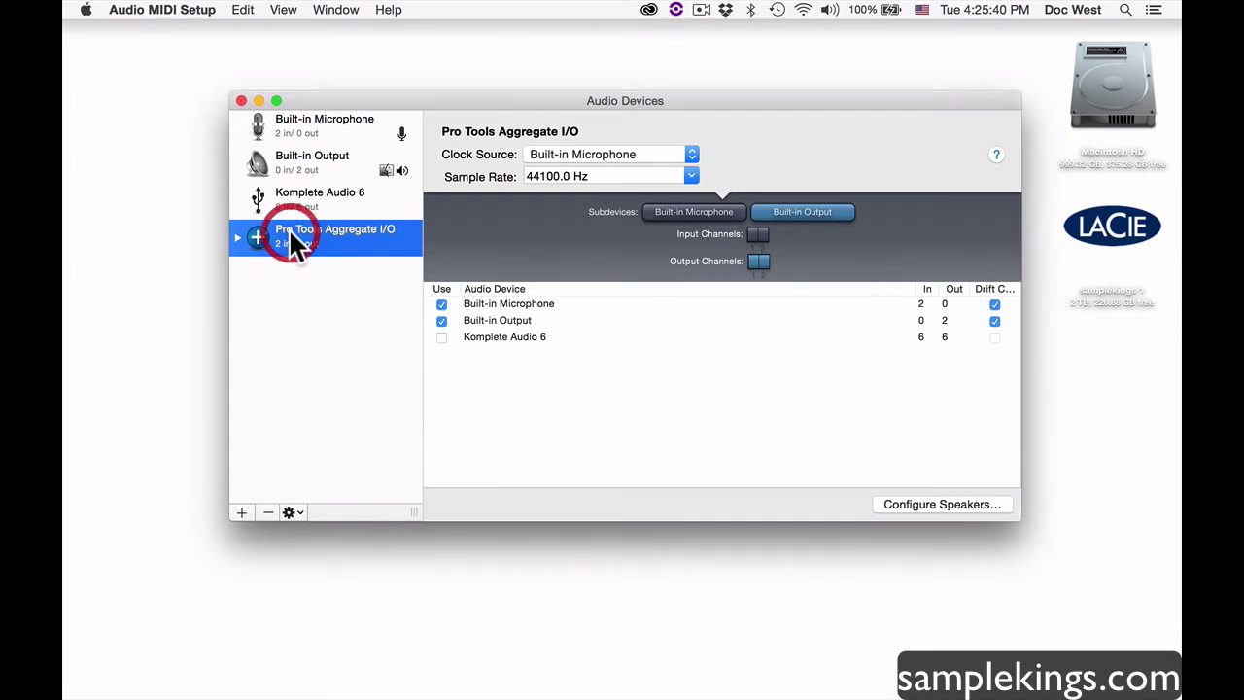
Expand Pro Tools Aggregate I/O's subdevices and set its Clock Source to Built-in Output.
left_click(236, 236)
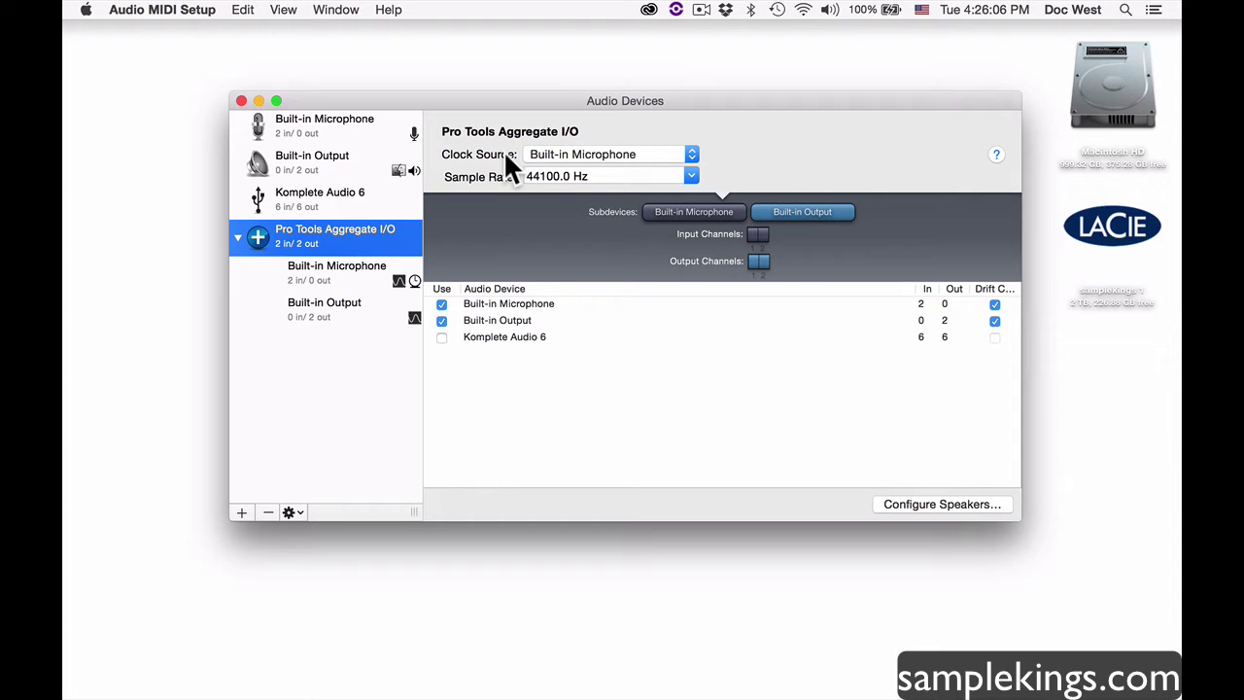
left_click(694, 150)
left_click(675, 171)
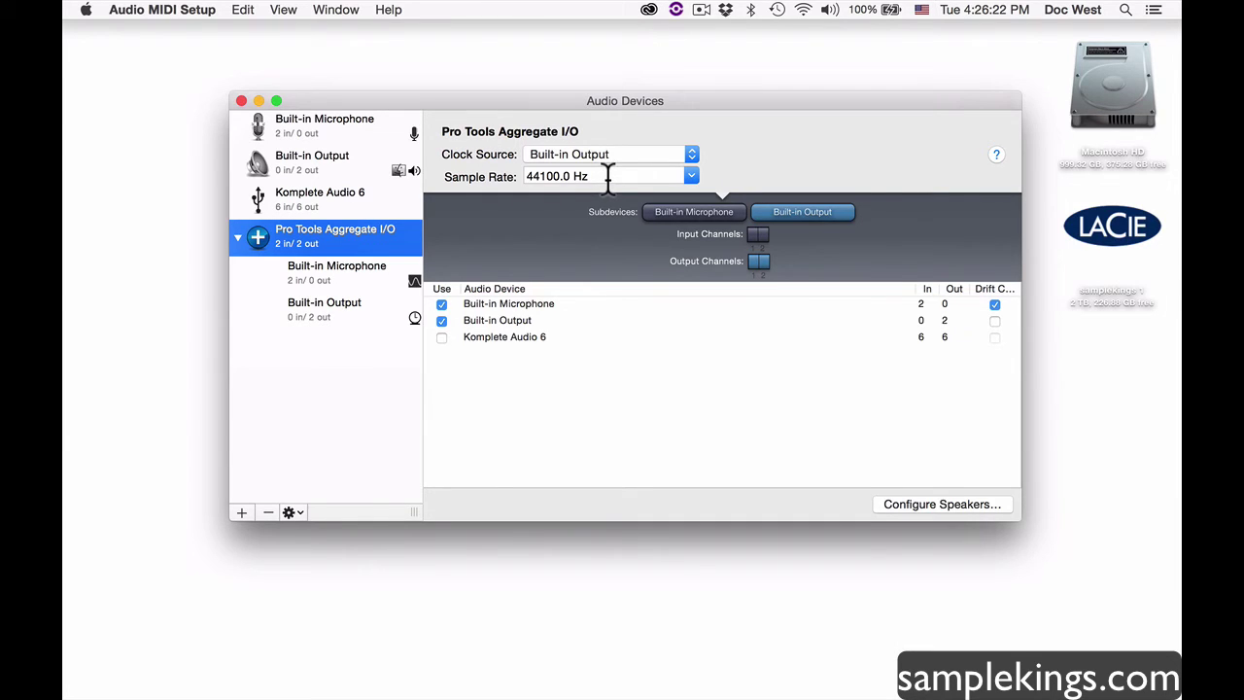
left_click(690, 173)
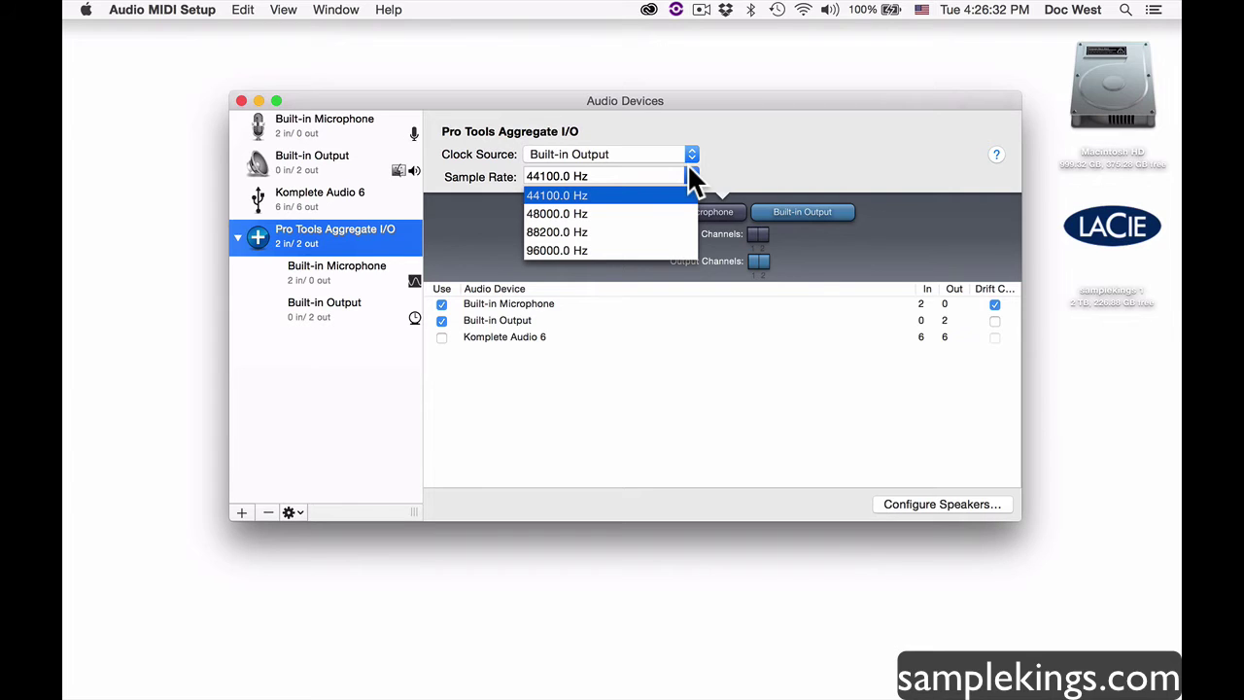
left_click(736, 143)
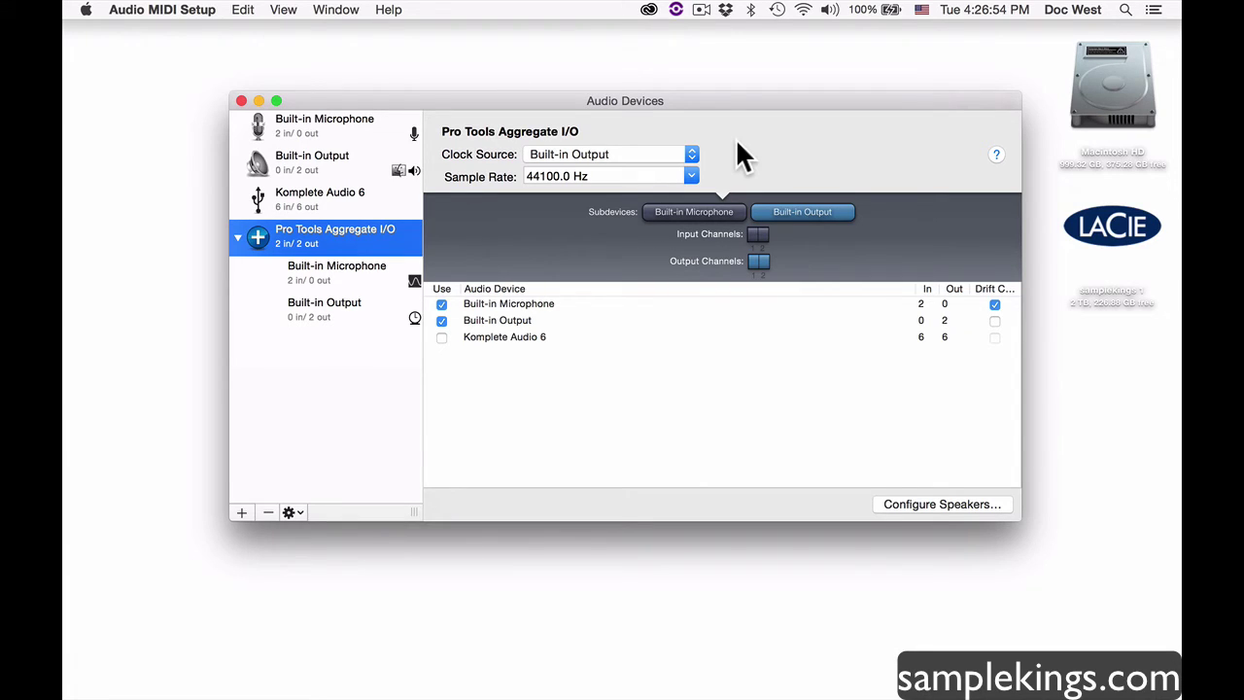
left_click(796, 214)
left_click(710, 217)
left_click(792, 216)
left_click(697, 213)
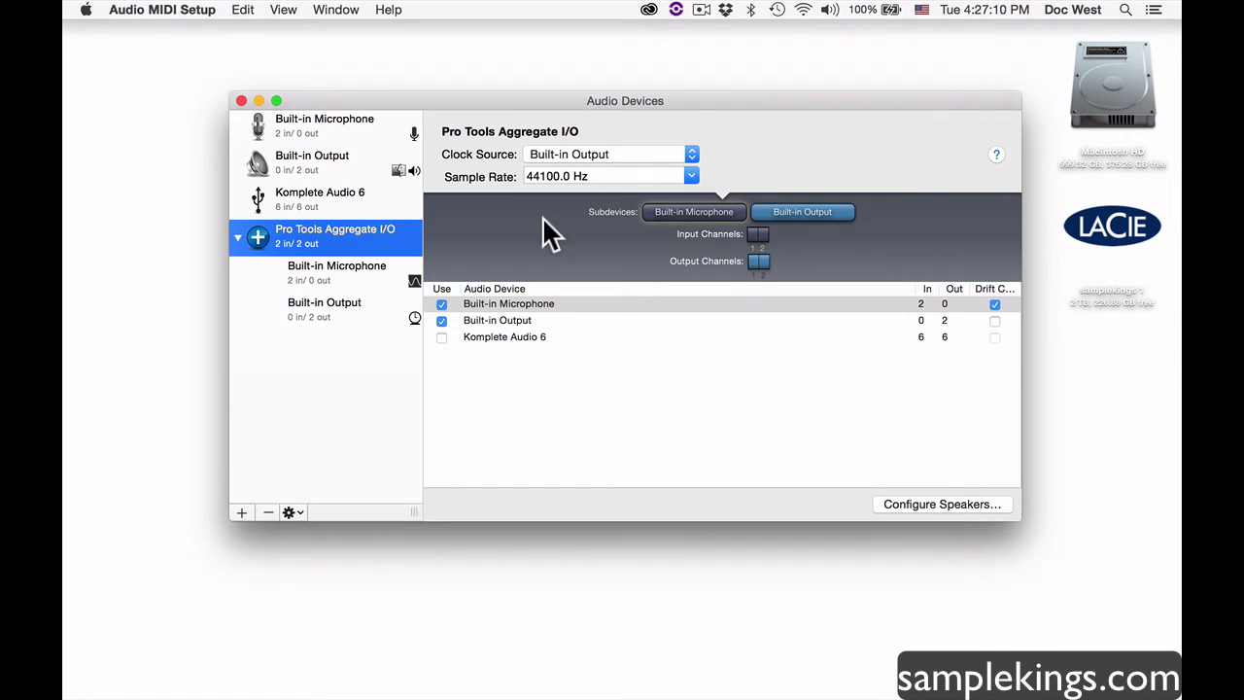
left_click(173, 12)
Quit Audio MIDI Setup, confirm Hardware Setup with OK, and open the Playback Engine settings.
left_click(204, 171)
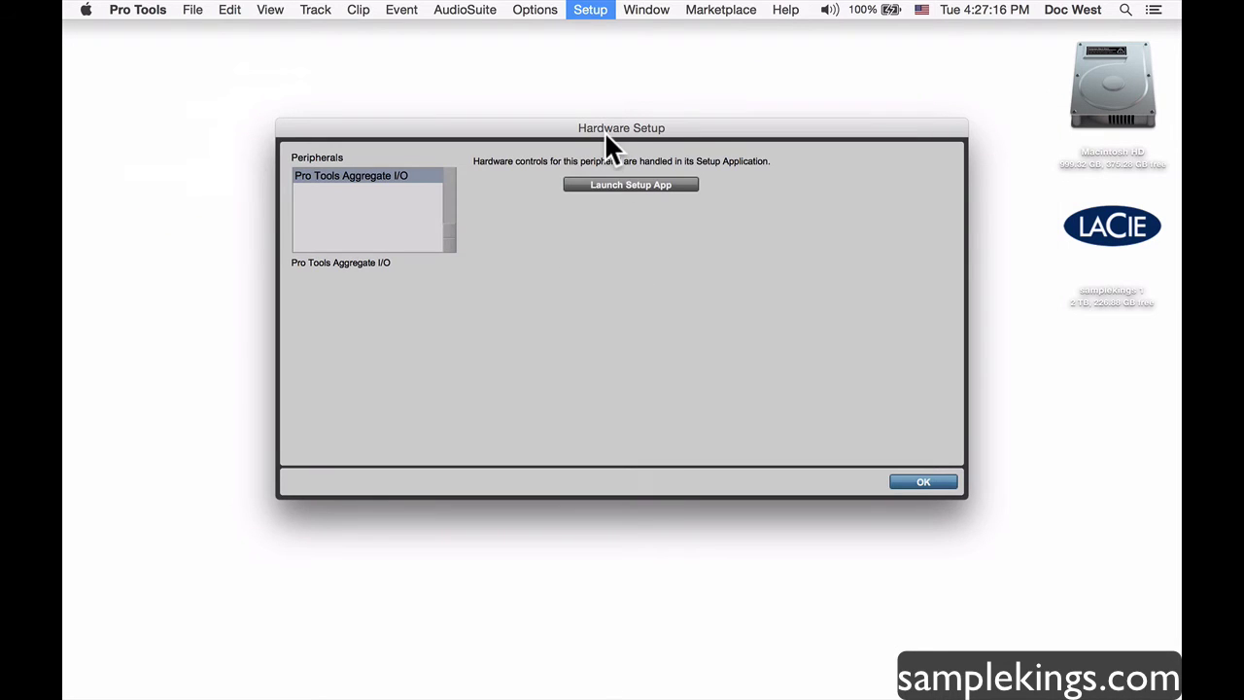
left_click(936, 483)
left_click(584, 9)
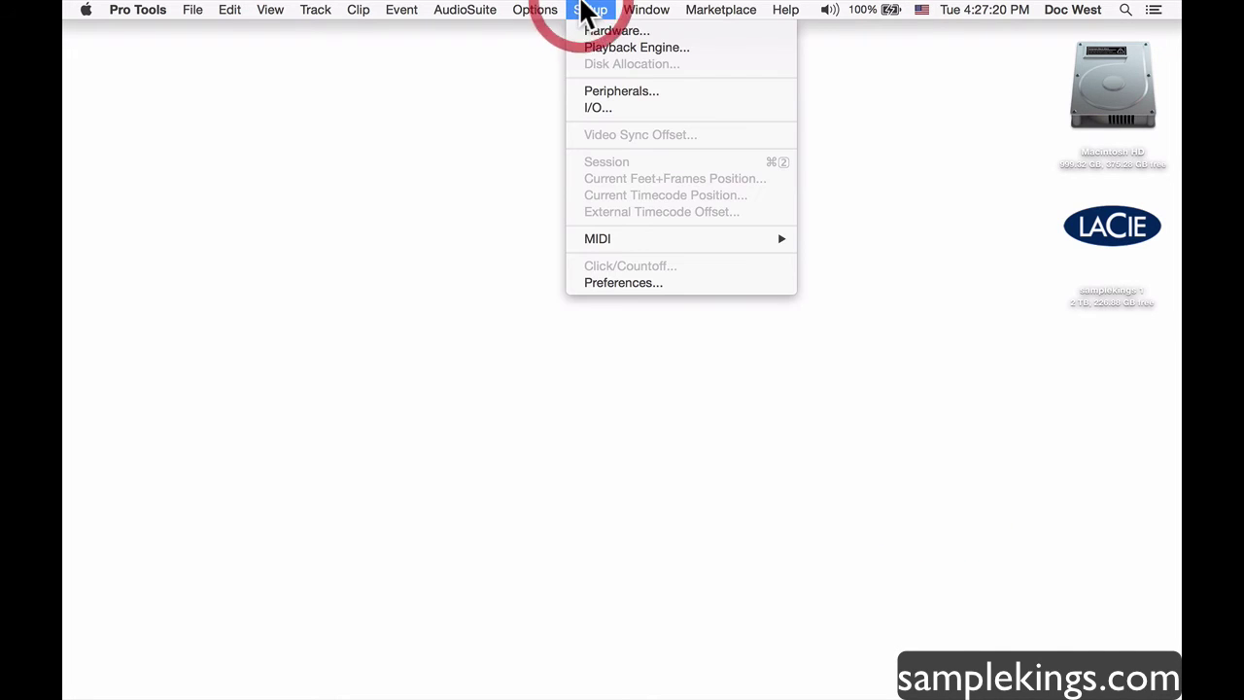
left_click(602, 50)
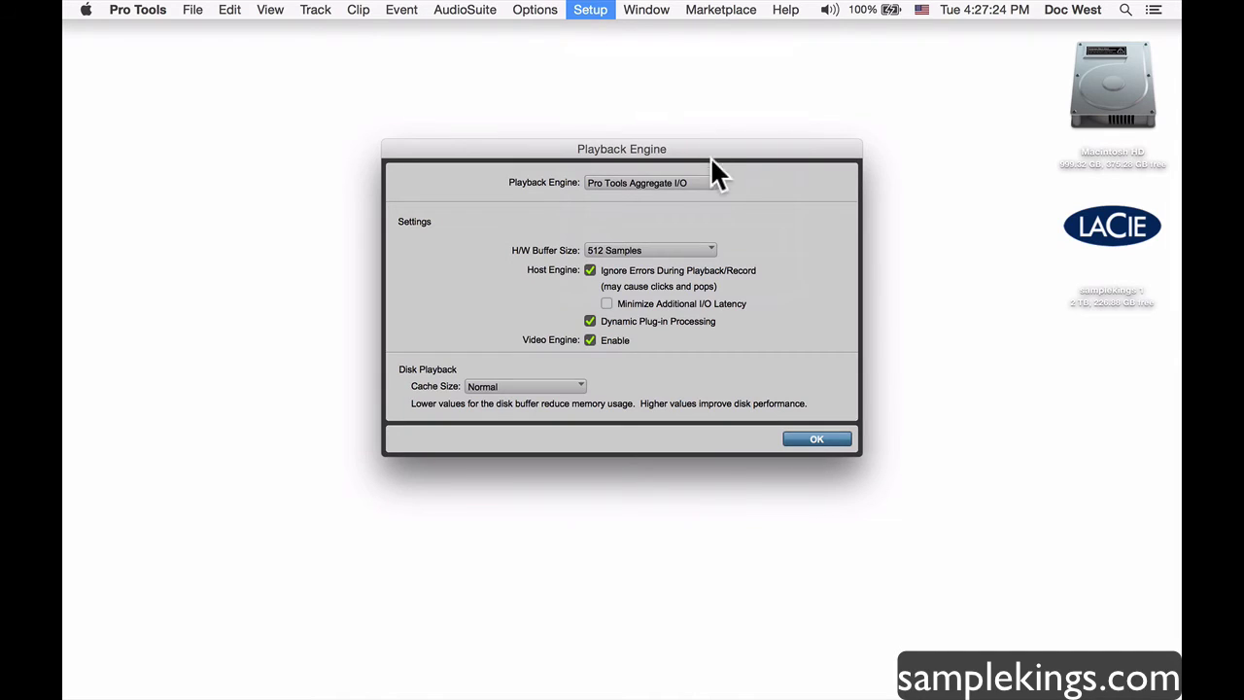
Try a 32-sample H/W Buffer Size, then settle on 1024 samples.
left_click(710, 245)
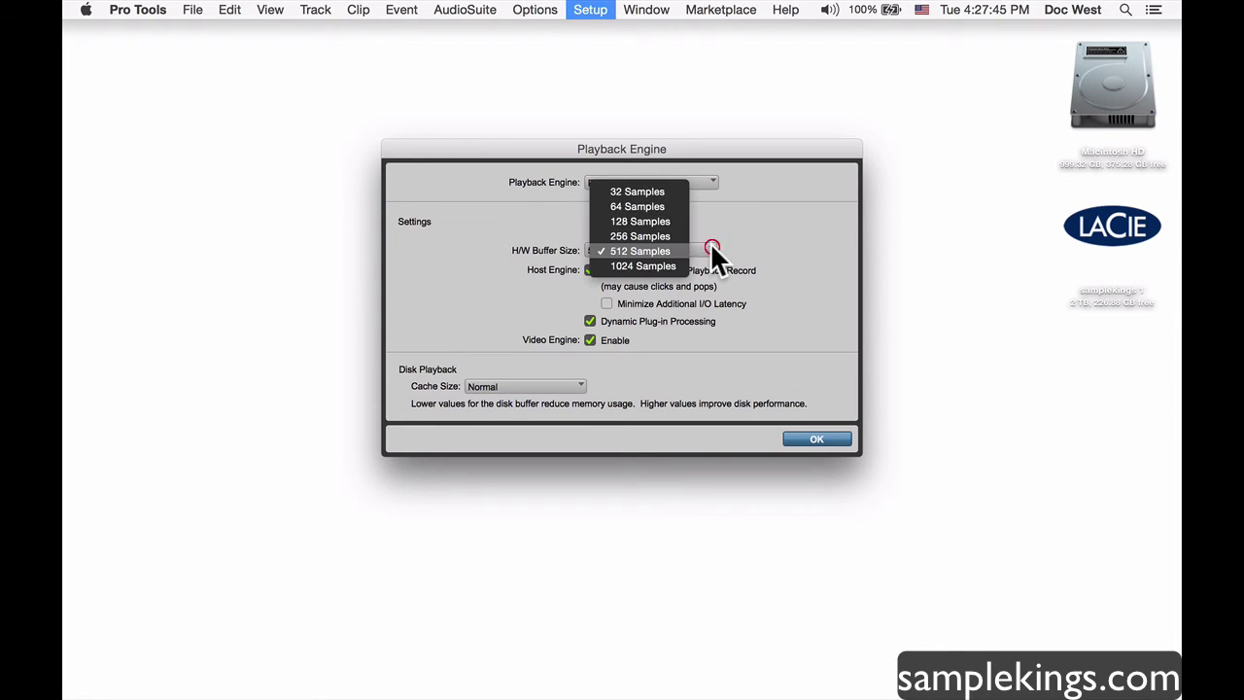
left_click(672, 192)
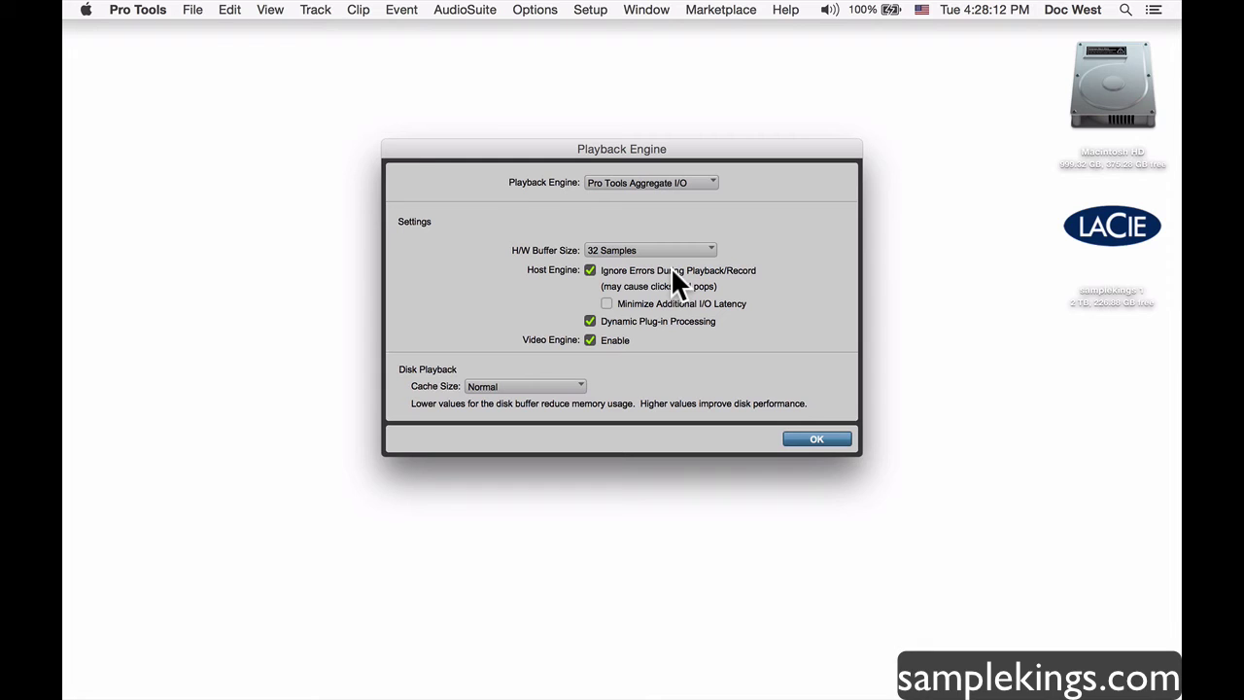
left_click(709, 244)
left_click(704, 251)
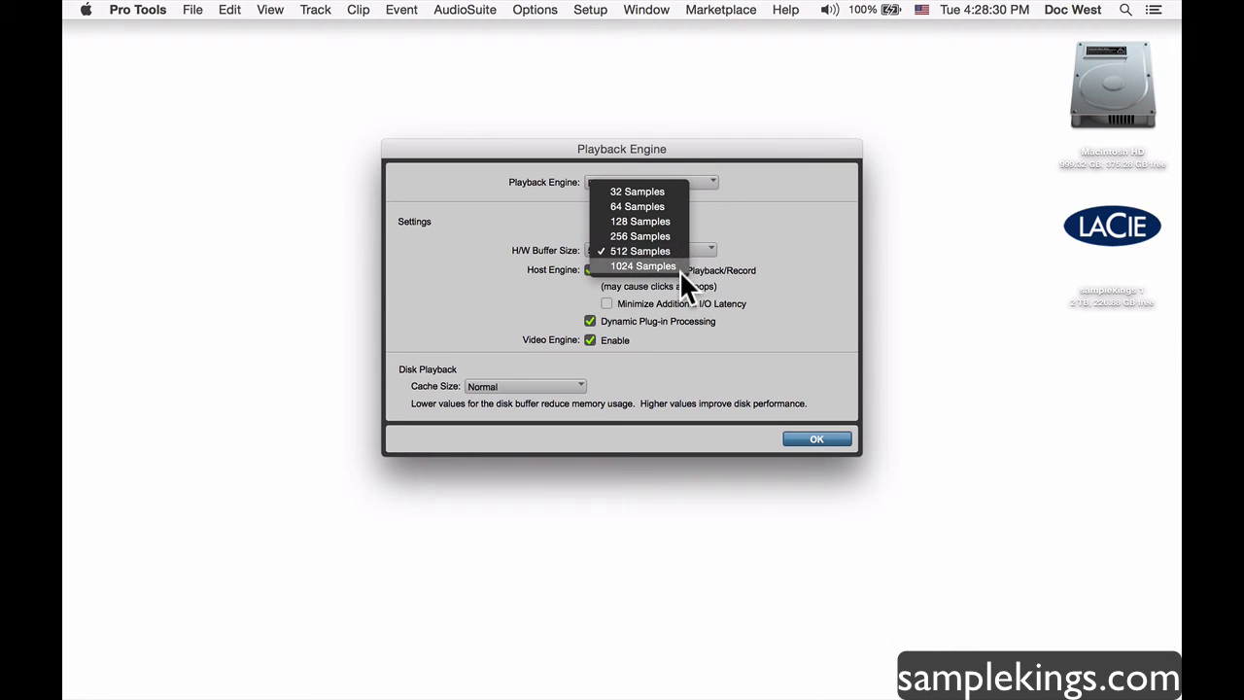
left_click(680, 268)
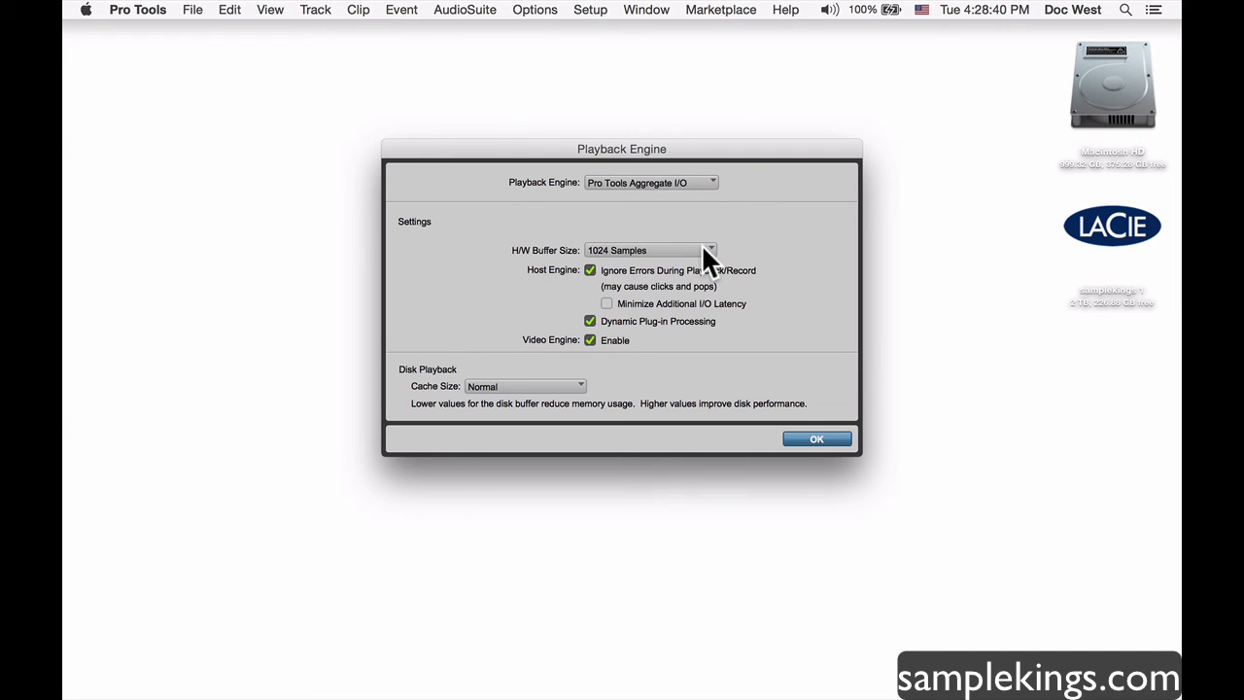
Change the H/W Buffer Size to 64 samples, then lower it to 32 samples.
left_click(701, 244)
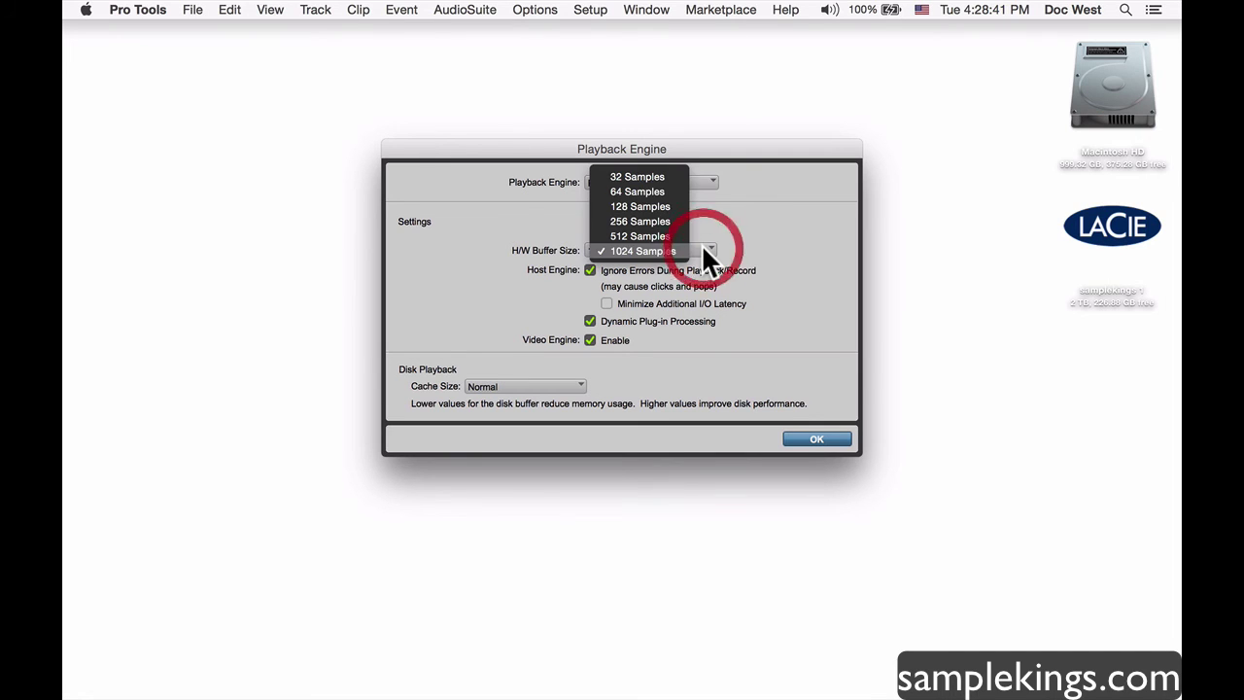
left_click(680, 191)
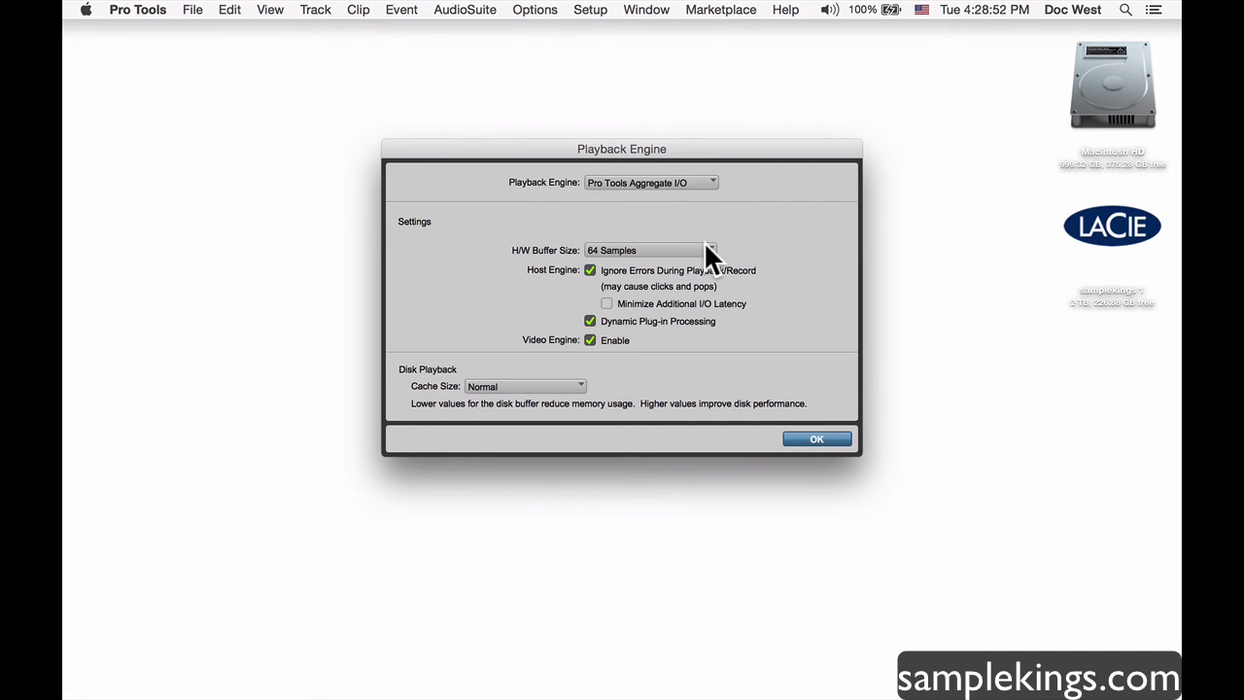
left_click(705, 247)
left_click(680, 236)
Set the H/W Buffer Size to 64 samples with Minimize Additional I/O Latency turned on.
left_click(706, 249)
left_click(680, 264)
left_click(602, 300)
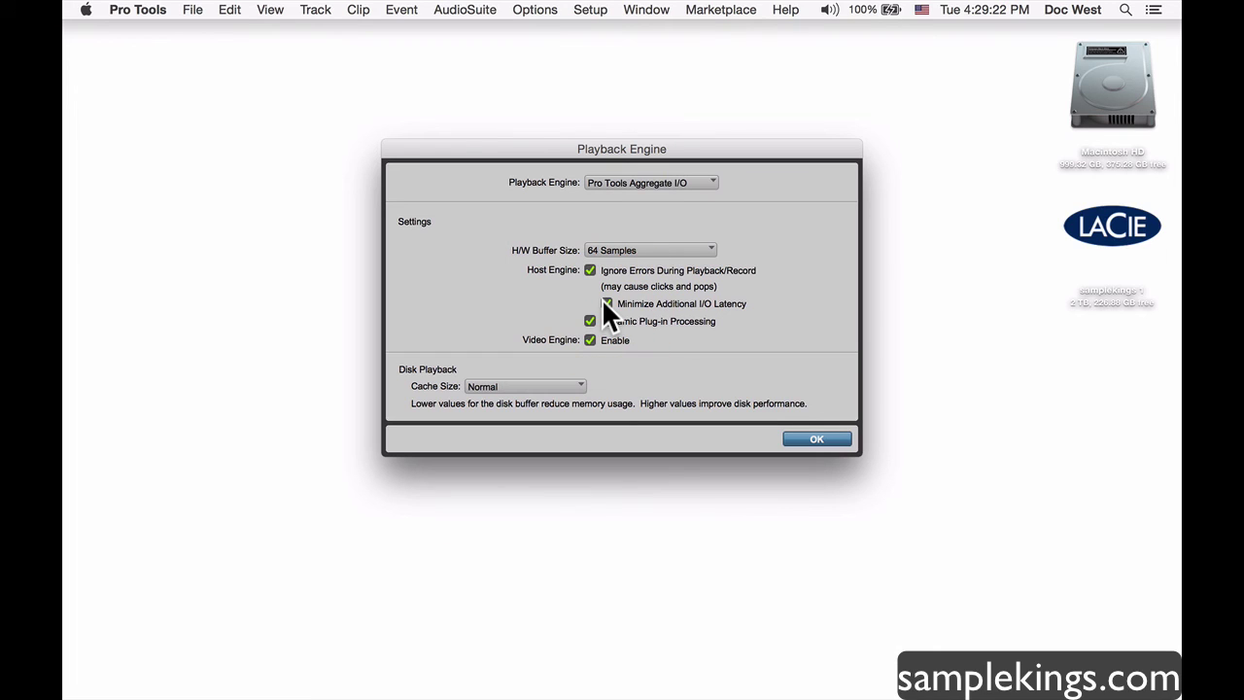